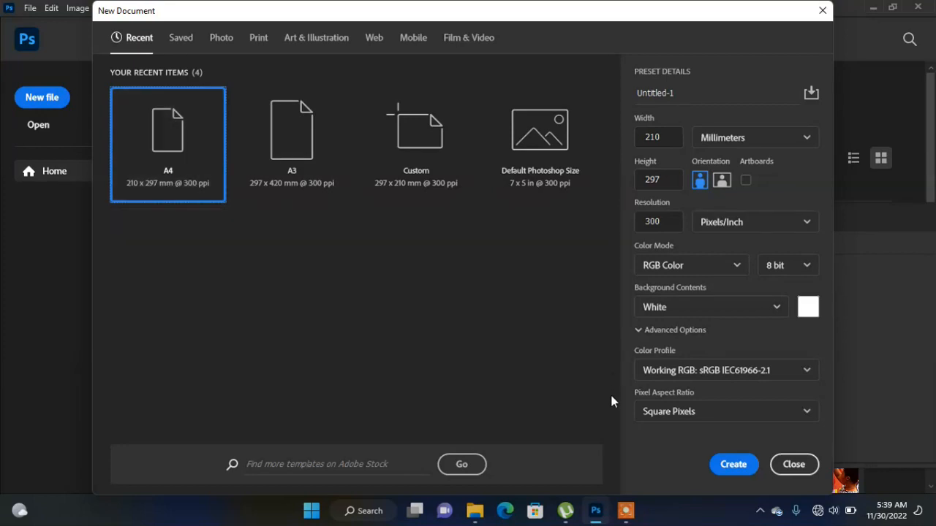
Step: Create a 210 x 297 mm portrait A4 document at 300 ppi in RGB and unlock its background layer
{"action": "left_click", "coordinate": [731, 465]}
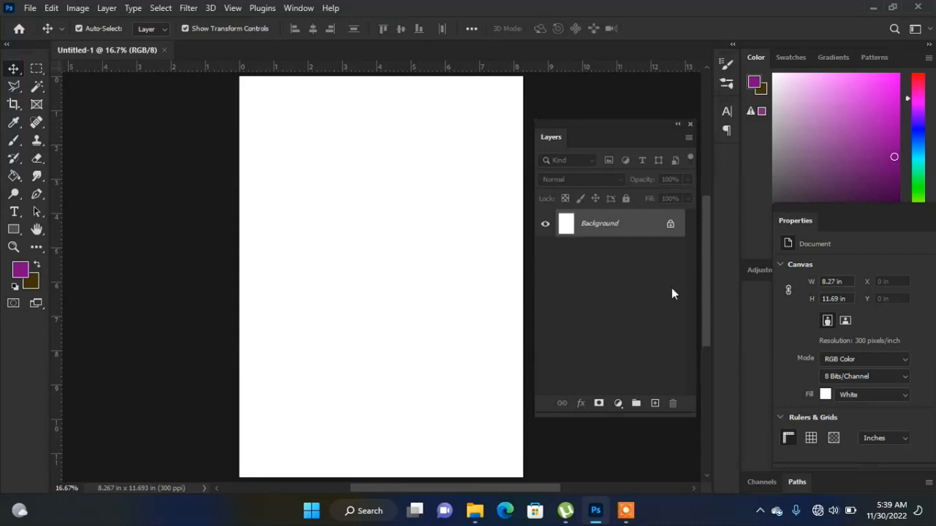
{"action": "left_click", "coordinate": [670, 227]}
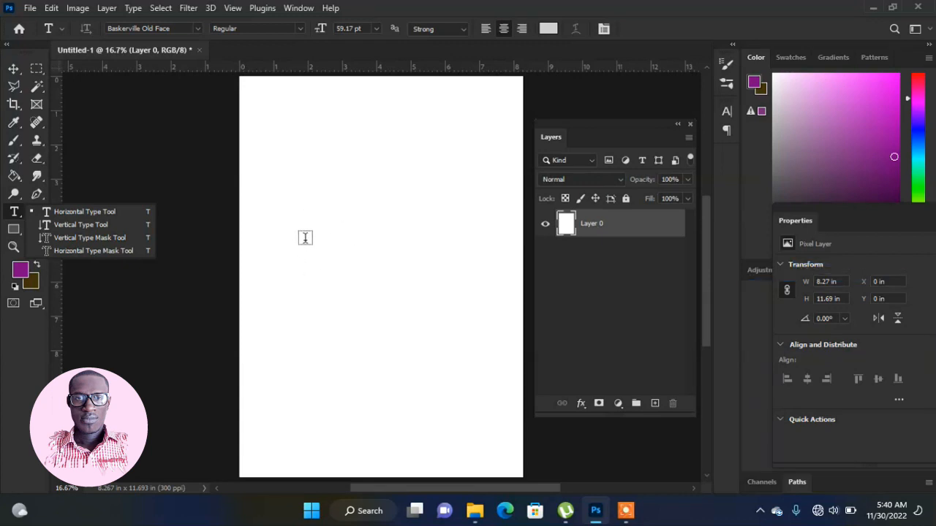
Step: Add a horizontal text line reading GHANA on the page
{"action": "left_click", "coordinate": [292, 232]}
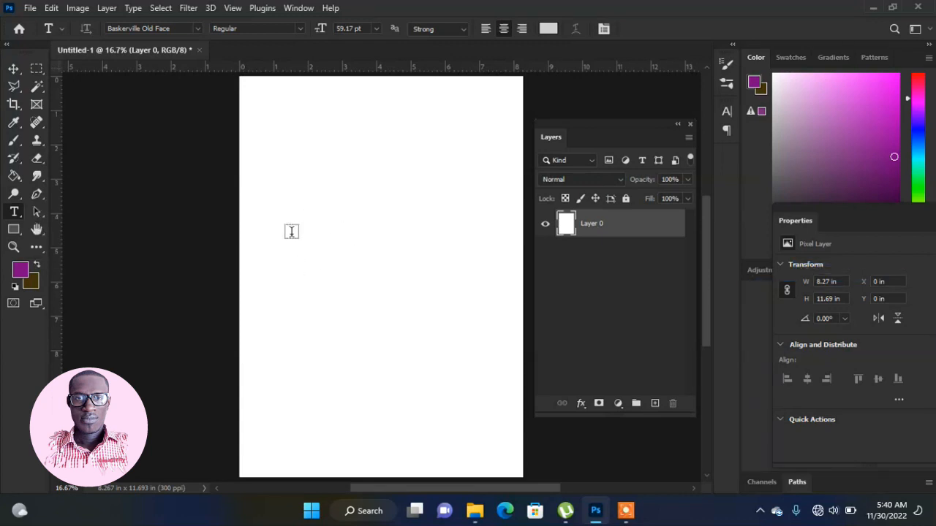
{"action": "left_click", "coordinate": [292, 232]}
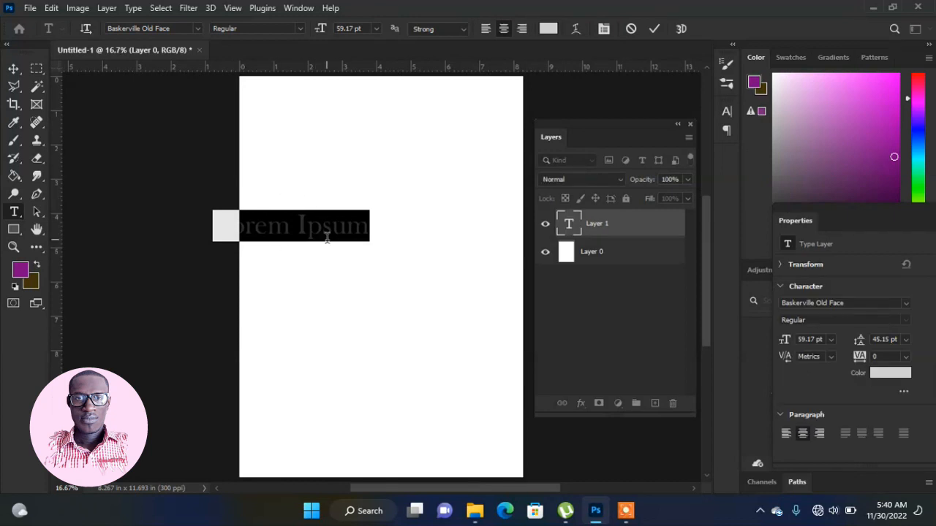
{"action": "type", "text": "GHANA"}
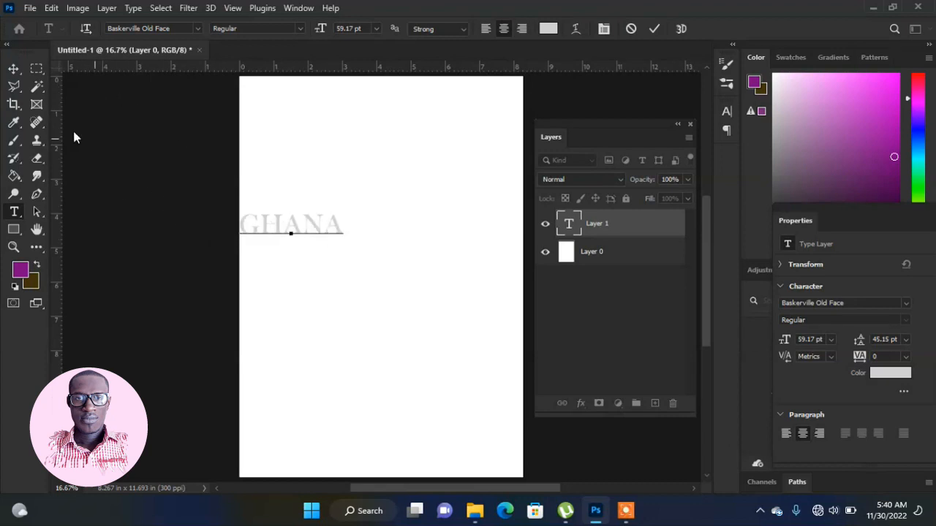
Step: Move the GHANA text to the middle of the page and scale it to about 219%, spanning most of the page width
{"action": "left_click", "coordinate": [14, 69]}
{"action": "left_click_drag", "start_coordinate": [316, 229], "coordinate": [401, 265]}
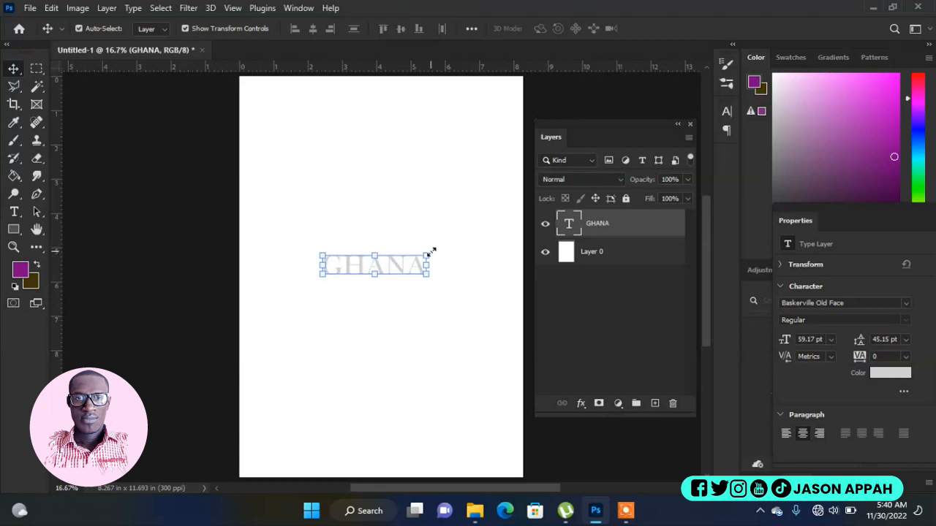
{"action": "left_click_drag", "start_coordinate": [456, 238], "coordinate": [501, 217]}
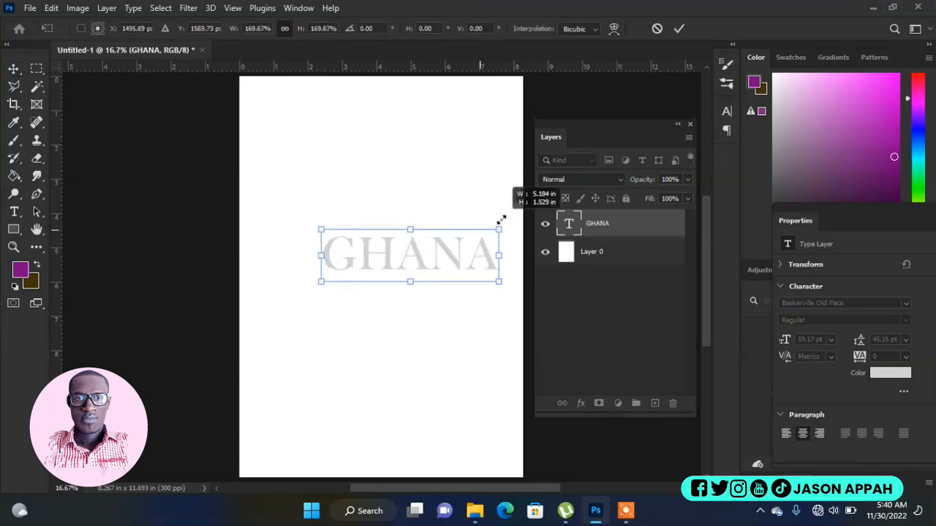
{"action": "left_click_drag", "start_coordinate": [321, 284], "coordinate": [270, 304]}
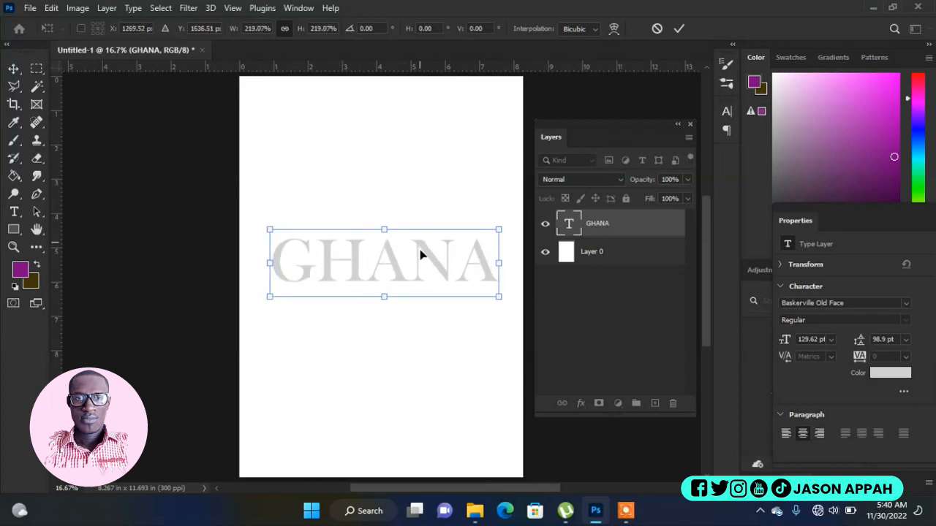
{"action": "left_click", "coordinate": [679, 29]}
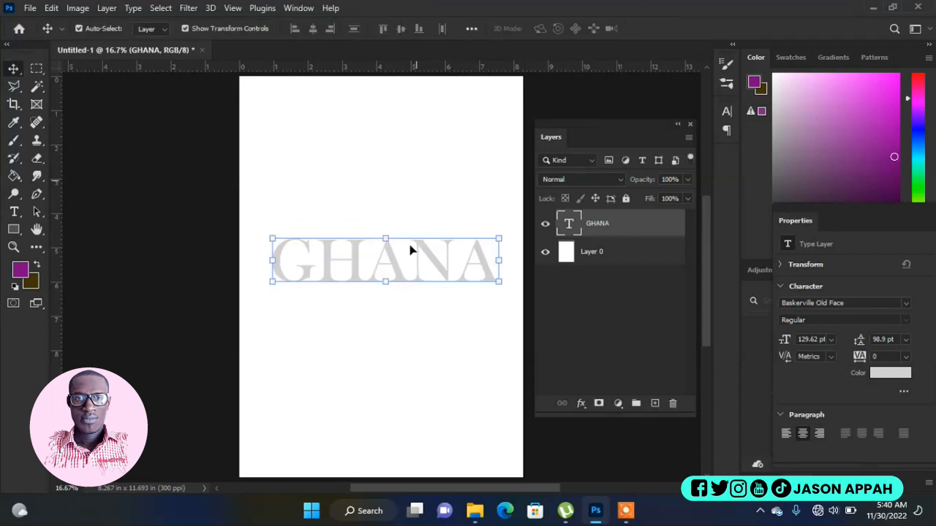
{"action": "left_click_drag", "start_coordinate": [444, 274], "coordinate": [436, 274]}
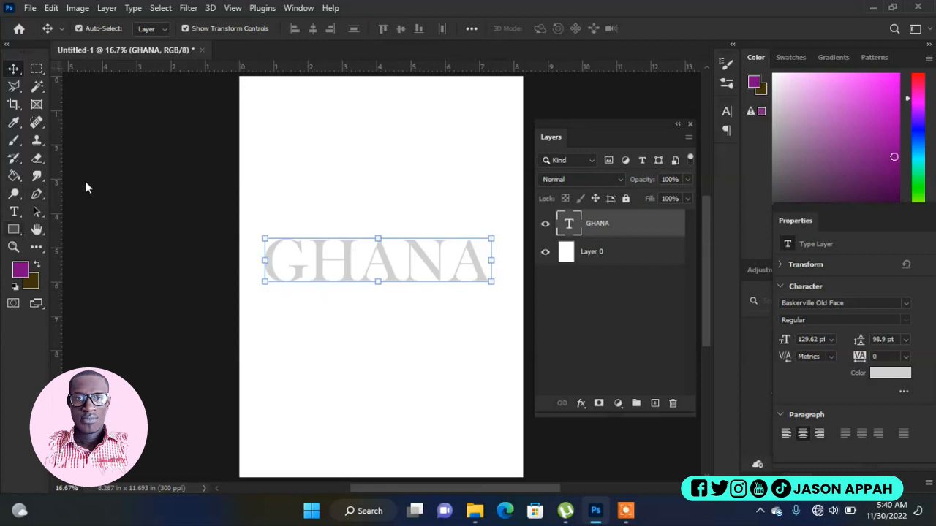
Step: Change the font of the GHANA text to Antonio
{"action": "left_click", "coordinate": [16, 211]}
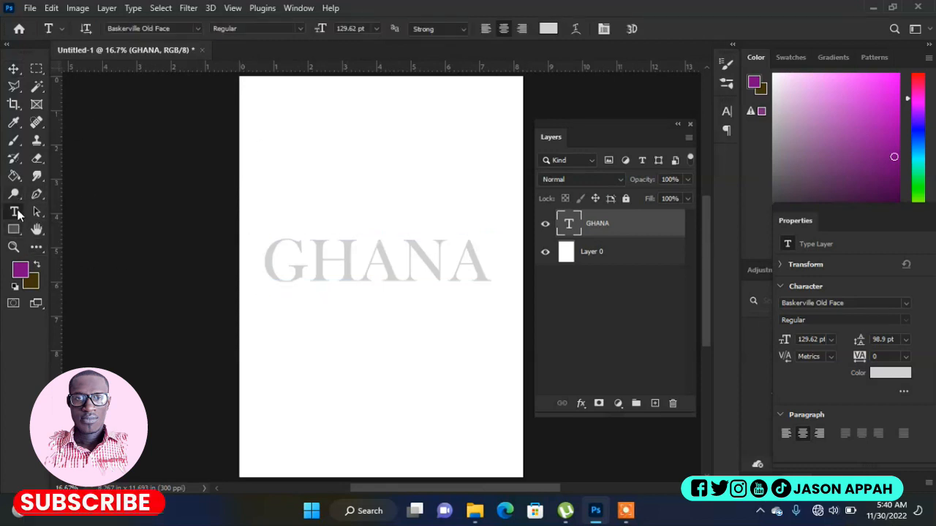
{"action": "left_click", "coordinate": [199, 28]}
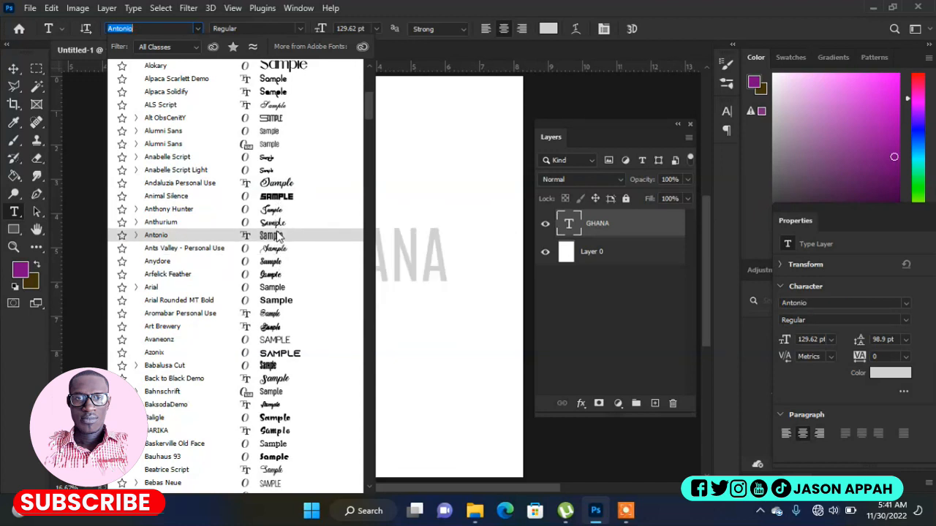
{"action": "left_click", "coordinate": [275, 236]}
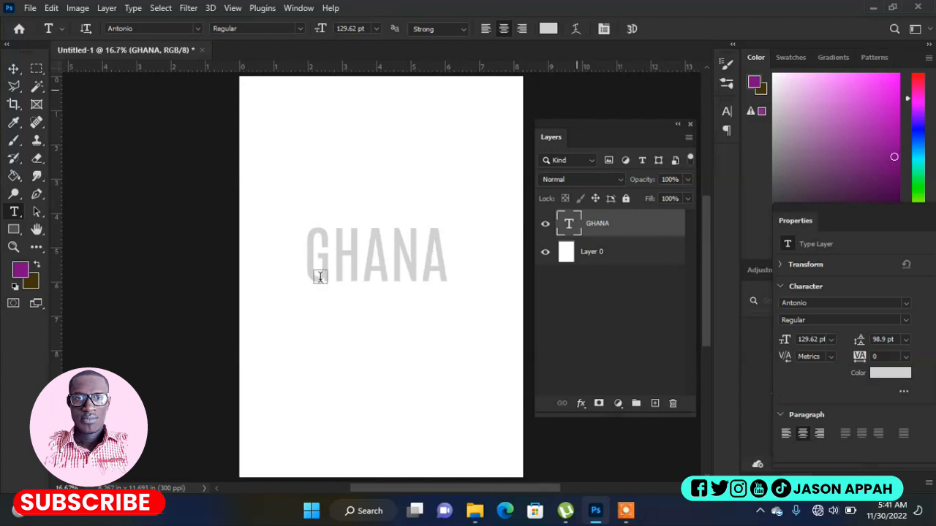
Step: Set the colour of the GHANA text to red, e42222
{"action": "left_click", "coordinate": [548, 31]}
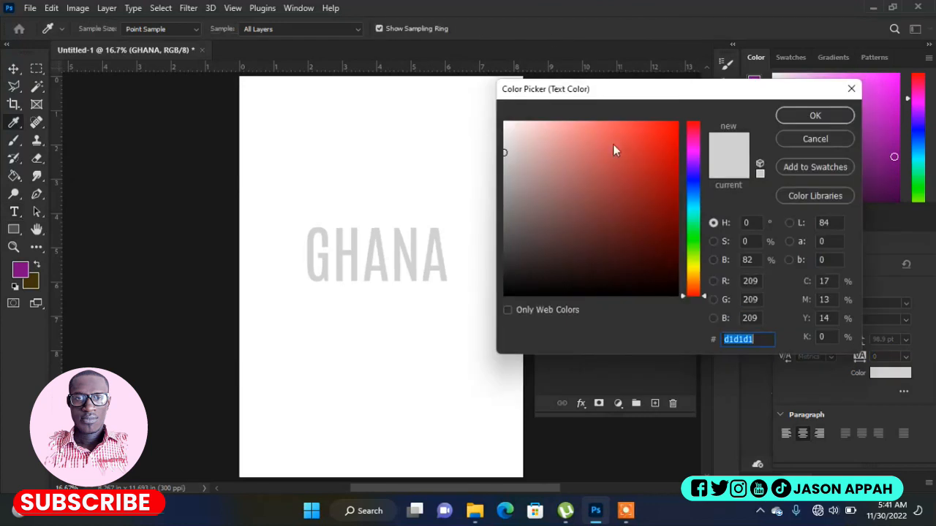
{"action": "left_click", "coordinate": [613, 144]}
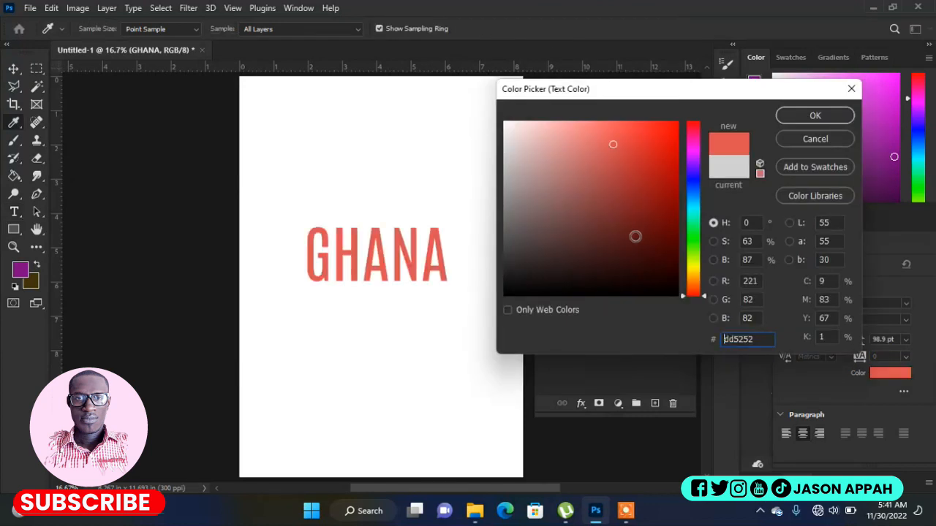
{"action": "left_click", "coordinate": [545, 255]}
{"action": "left_click_drag", "start_coordinate": [684, 284], "coordinate": [692, 239]}
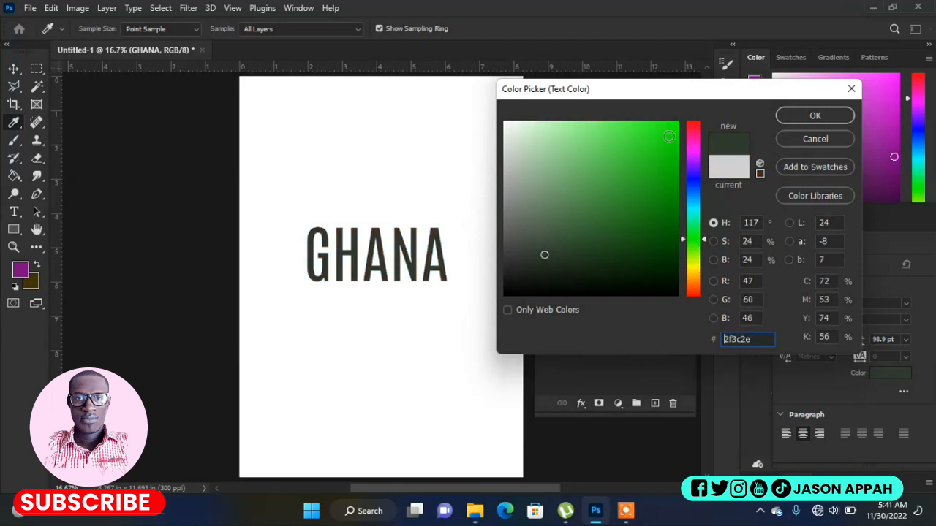
{"action": "left_click", "coordinate": [668, 137]}
{"action": "left_click_drag", "start_coordinate": [698, 286], "coordinate": [691, 303]}
{"action": "left_click", "coordinate": [654, 290]}
{"action": "left_click_drag", "start_coordinate": [571, 147], "coordinate": [671, 135]}
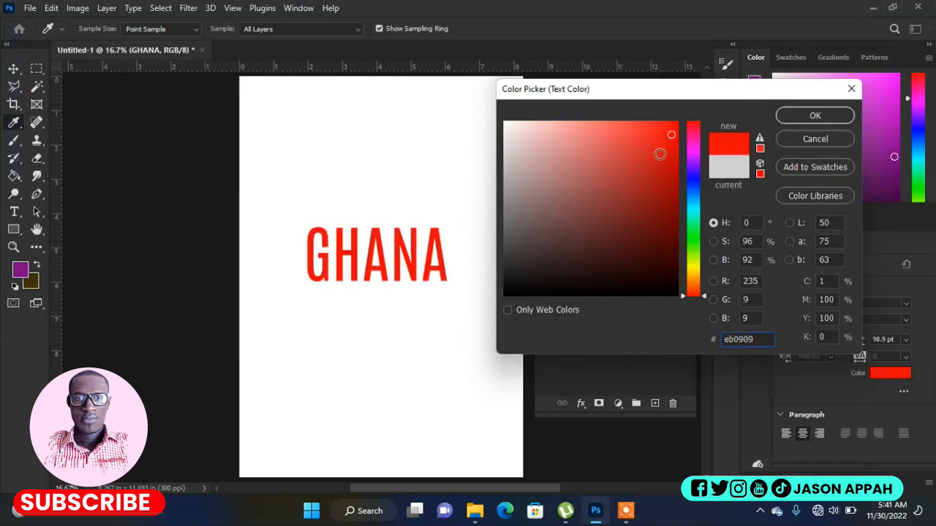
{"action": "left_click", "coordinate": [652, 139]}
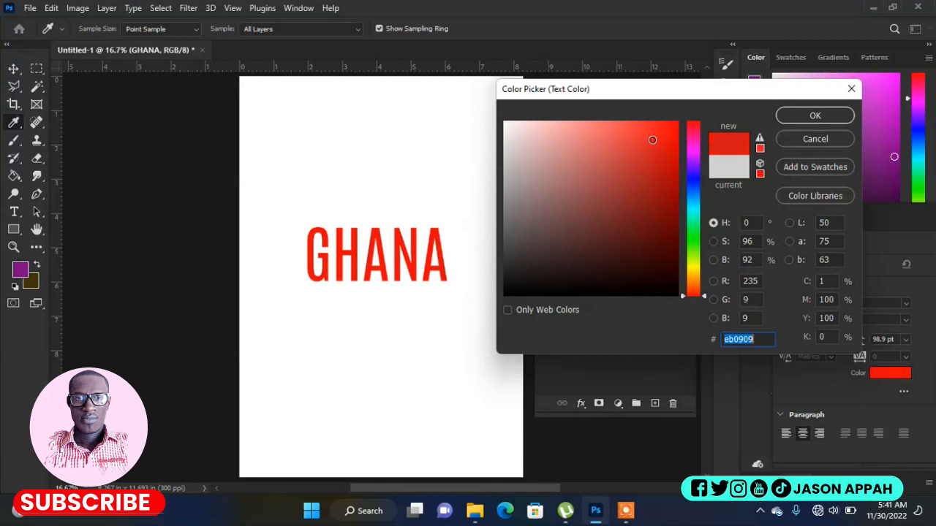
{"action": "type", "text": "e42222"}
{"action": "left_click", "coordinate": [814, 116]}
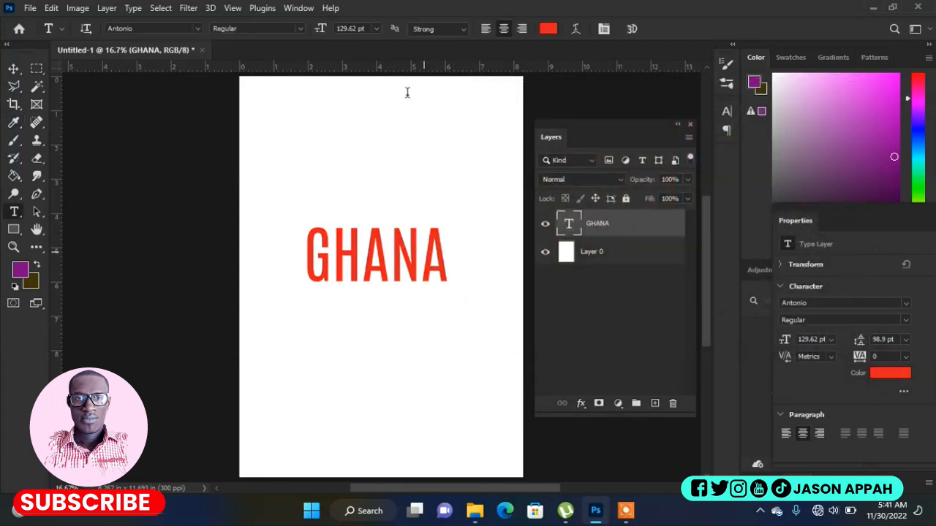
Step: Enlarge the GHANA text to about 211 pt so it nearly fills the page width, and move it slightly up
{"action": "left_click", "coordinate": [15, 69]}
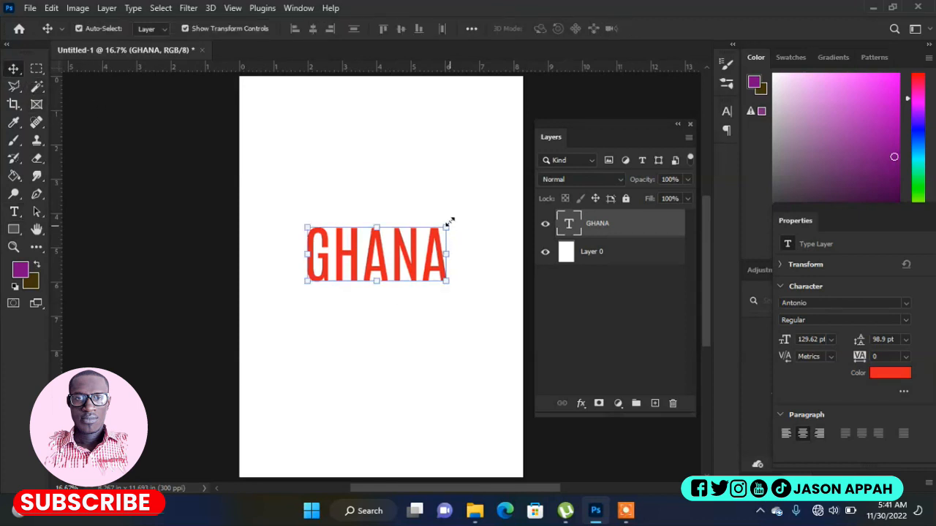
{"action": "left_click_drag", "start_coordinate": [446, 224], "coordinate": [502, 195]}
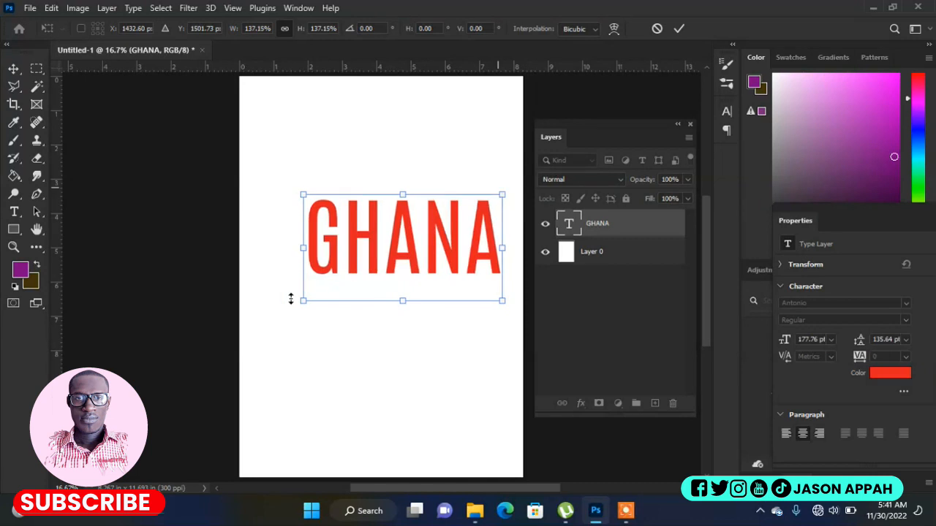
{"action": "left_click_drag", "start_coordinate": [301, 303], "coordinate": [266, 320]}
{"action": "left_click", "coordinate": [682, 29]}
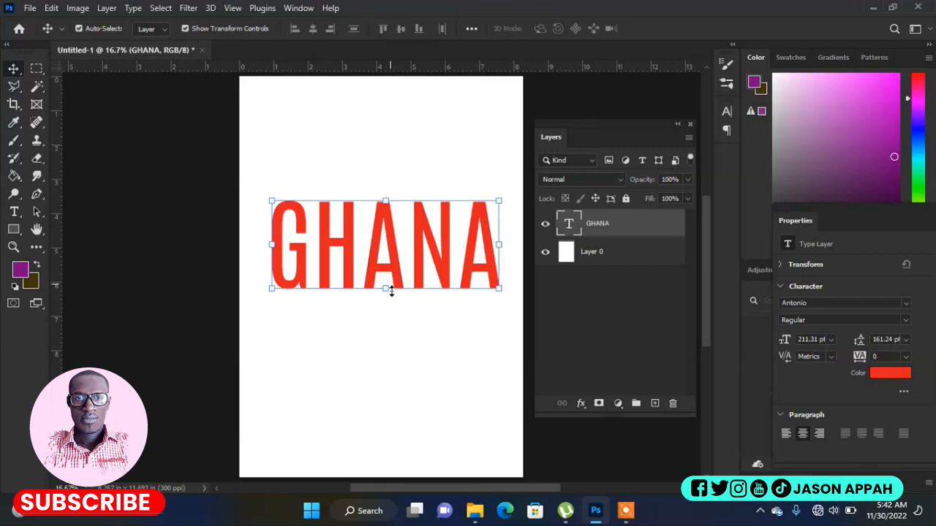
{"action": "left_click_drag", "start_coordinate": [398, 271], "coordinate": [392, 241]}
Step: Add a Stroke layer style to the GHANA text with near-black colour 020000 and a size of 35 px
{"action": "left_click_drag", "start_coordinate": [596, 122], "coordinate": [605, 150]}
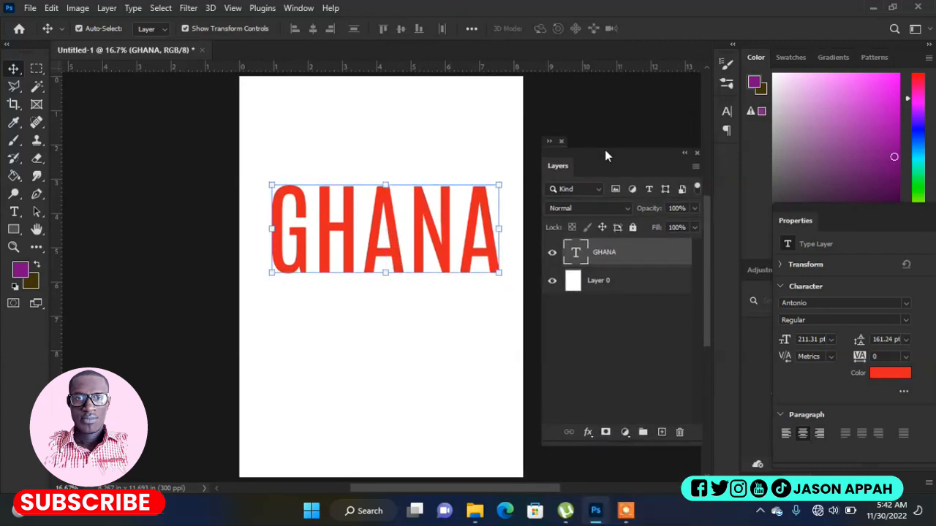
{"action": "left_click", "coordinate": [587, 432]}
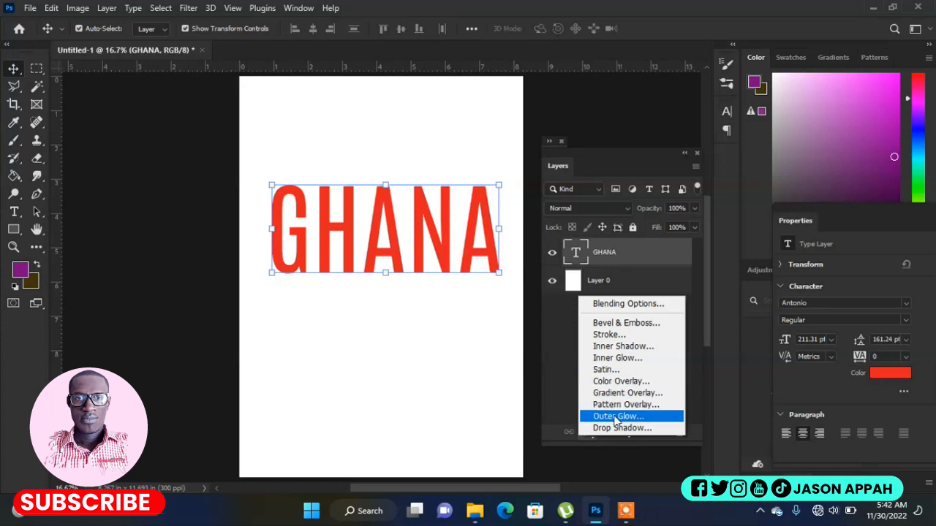
{"action": "left_click", "coordinate": [591, 336]}
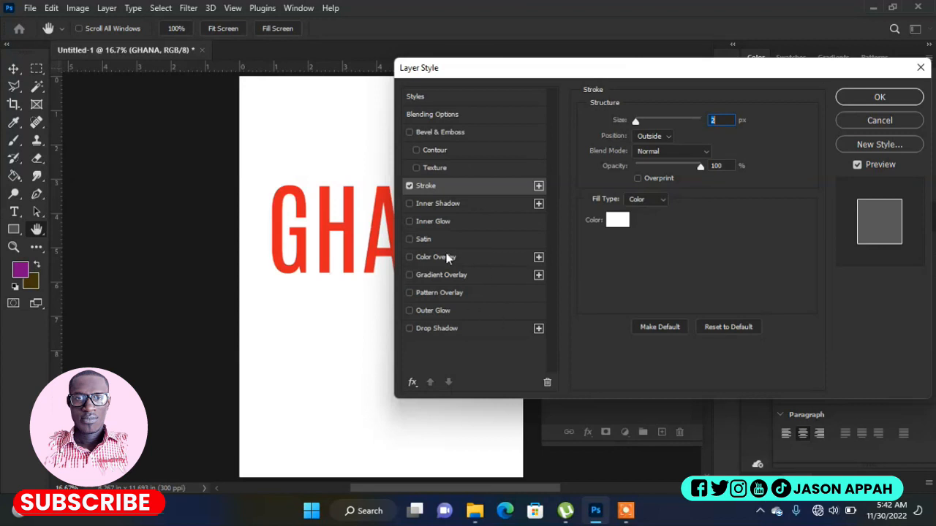
{"action": "left_click_drag", "start_coordinate": [500, 78], "coordinate": [631, 98]}
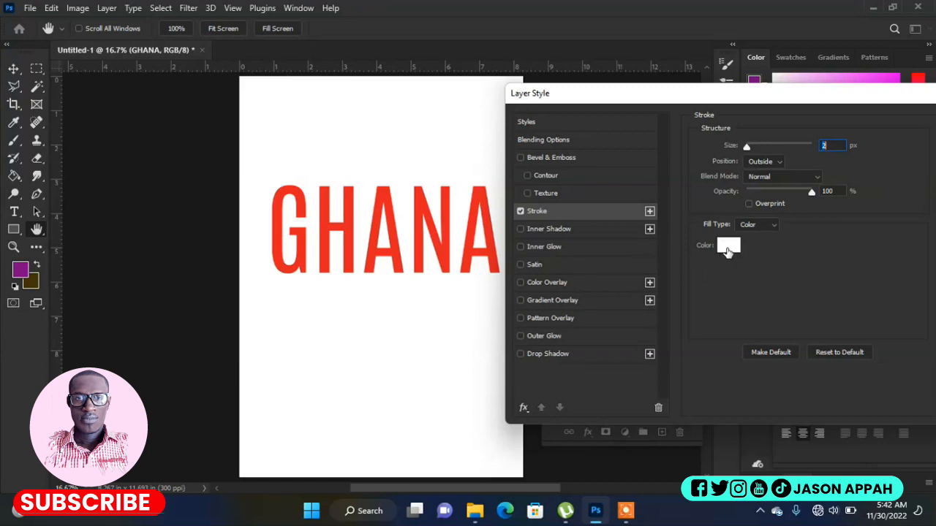
{"action": "left_click", "coordinate": [728, 248]}
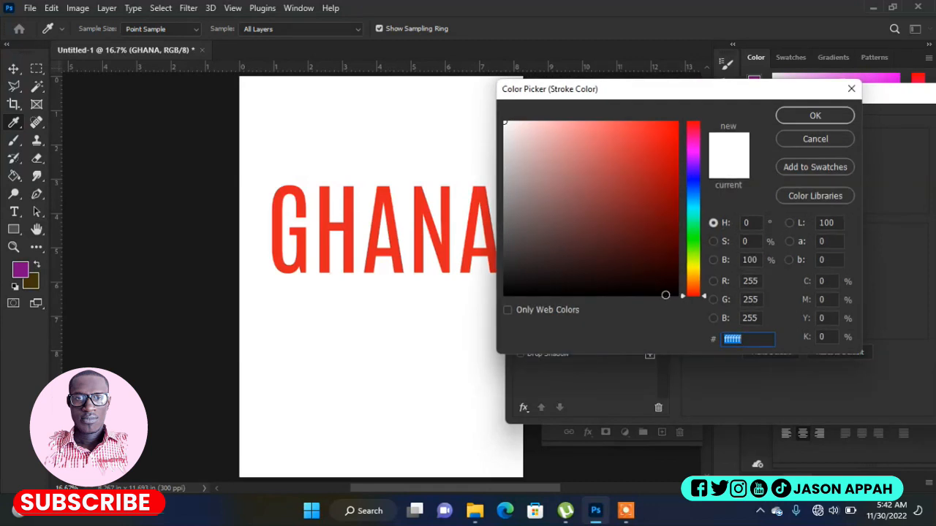
{"action": "left_click", "coordinate": [665, 294]}
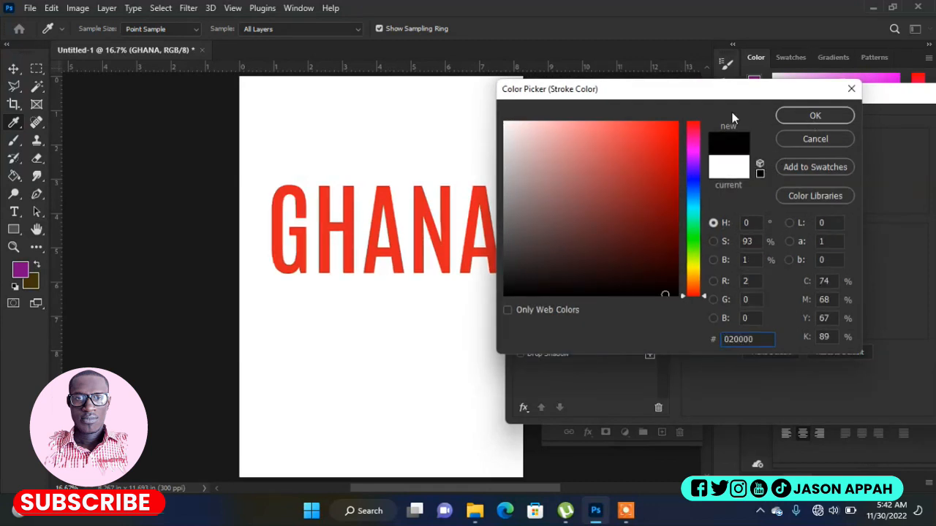
{"action": "left_click", "coordinate": [814, 117]}
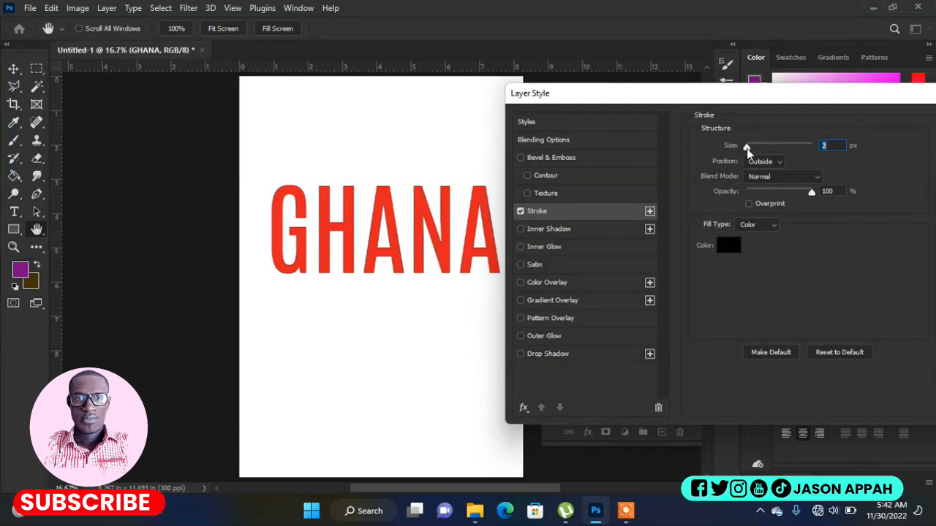
{"action": "type", "text": "1"}
{"action": "left_click_drag", "start_coordinate": [747, 148], "coordinate": [759, 149]}
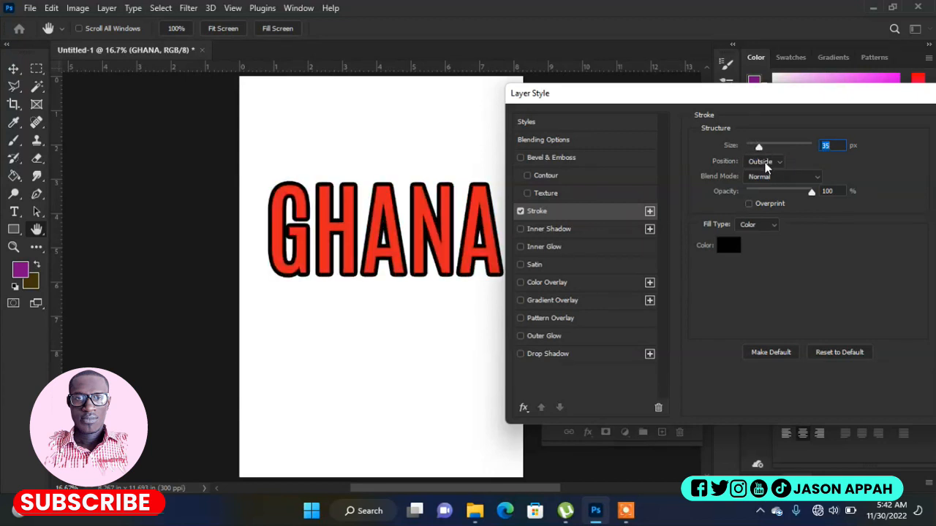
Step: Try the Inside position for the stroke, return it to Outside, and increase the stroke size to 68 px
{"action": "left_click", "coordinate": [766, 162]}
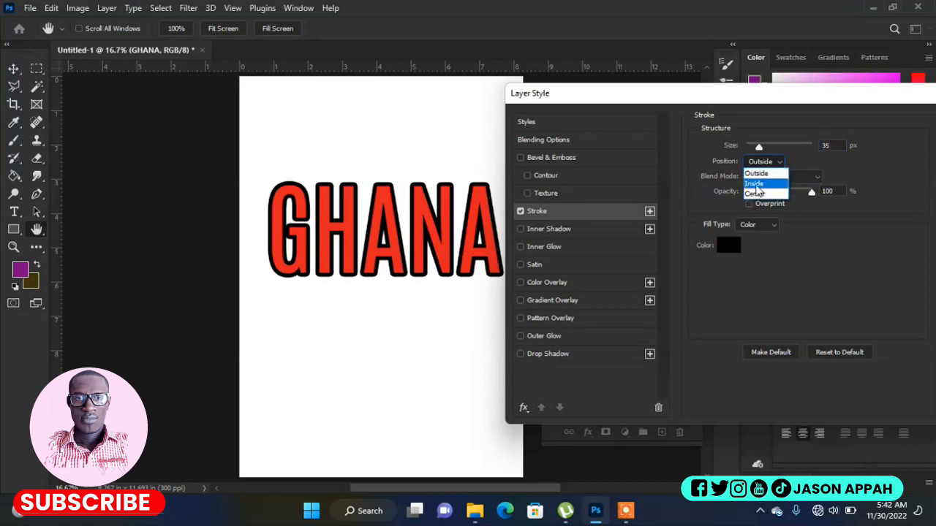
{"action": "left_click", "coordinate": [755, 184]}
{"action": "left_click", "coordinate": [762, 162]}
{"action": "left_click", "coordinate": [765, 174]}
{"action": "left_click", "coordinate": [765, 176]}
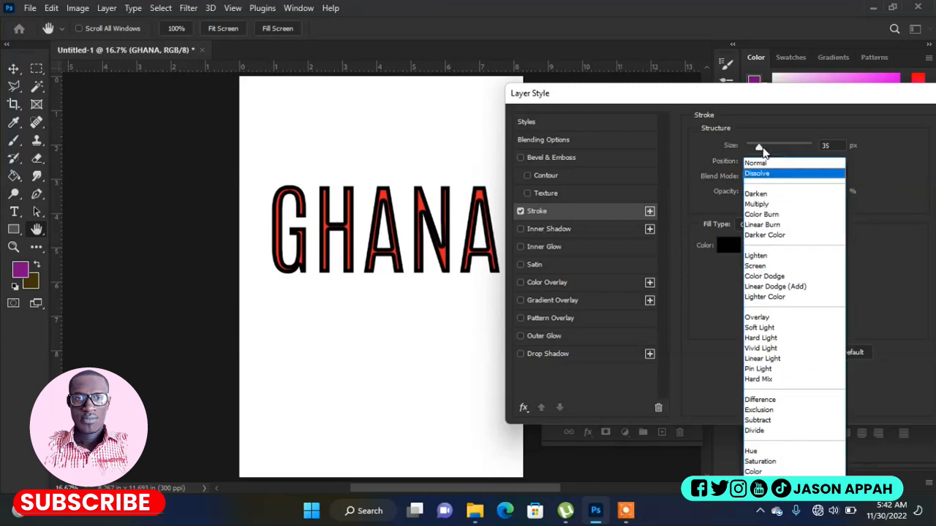
{"action": "left_click", "coordinate": [759, 144]}
{"action": "mouse_move", "coordinate": [760, 147]}
{"action": "left_mouse_down"}
{"action": "mouse_move", "coordinate": [778, 150]}
{"action": "mouse_move", "coordinate": [768, 150]}
{"action": "left_mouse_up"}
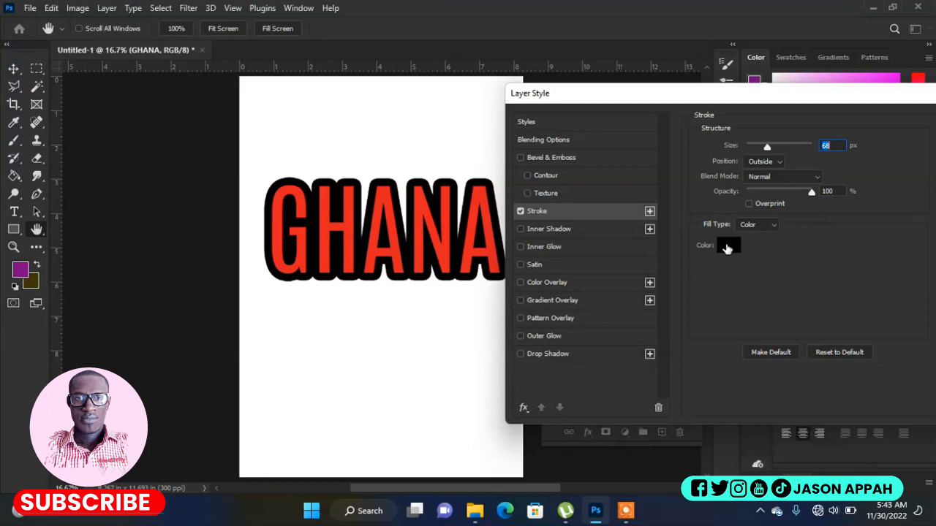
Step: Change the GHANA stroke colour to bright green, 1efd00, and reduce the stroke size to 24 px
{"action": "left_click", "coordinate": [728, 246]}
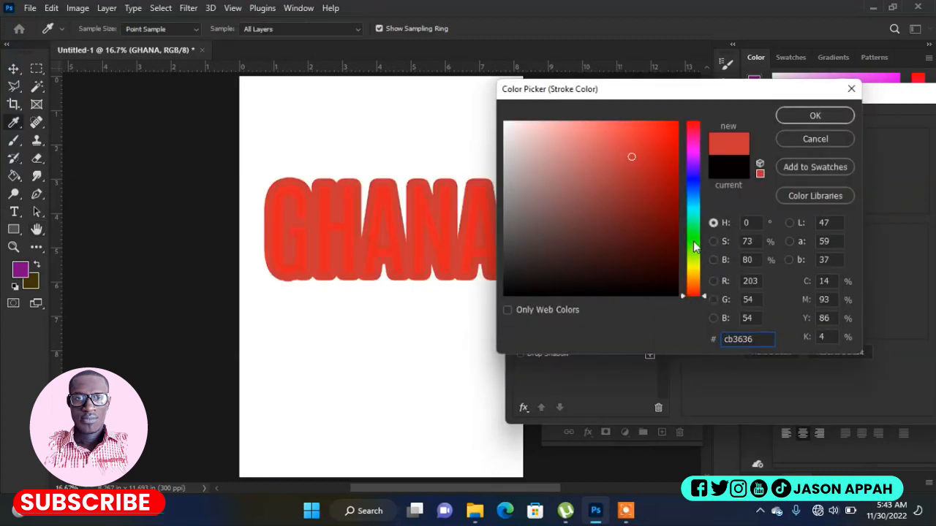
{"action": "left_click", "coordinate": [692, 242]}
{"action": "left_click_drag", "start_coordinate": [597, 213], "coordinate": [512, 149]}
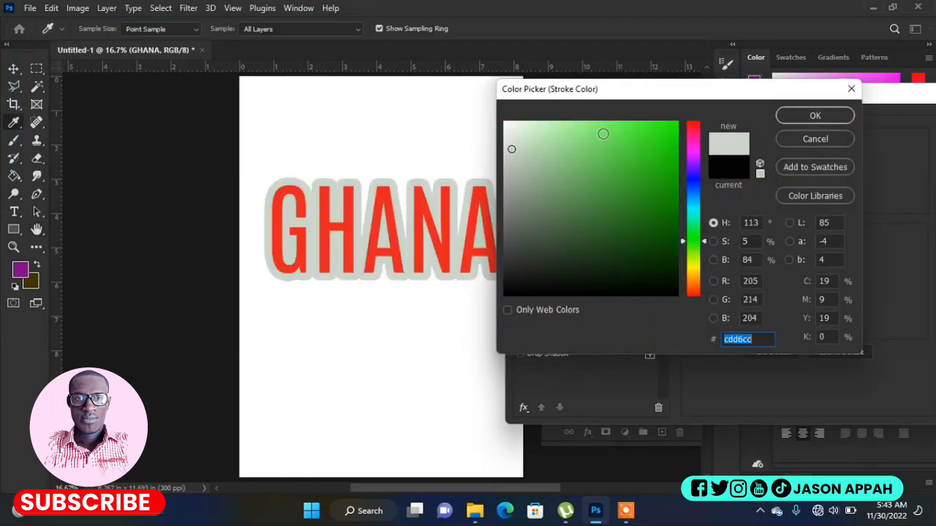
{"action": "left_click_drag", "start_coordinate": [648, 138], "coordinate": [677, 122]}
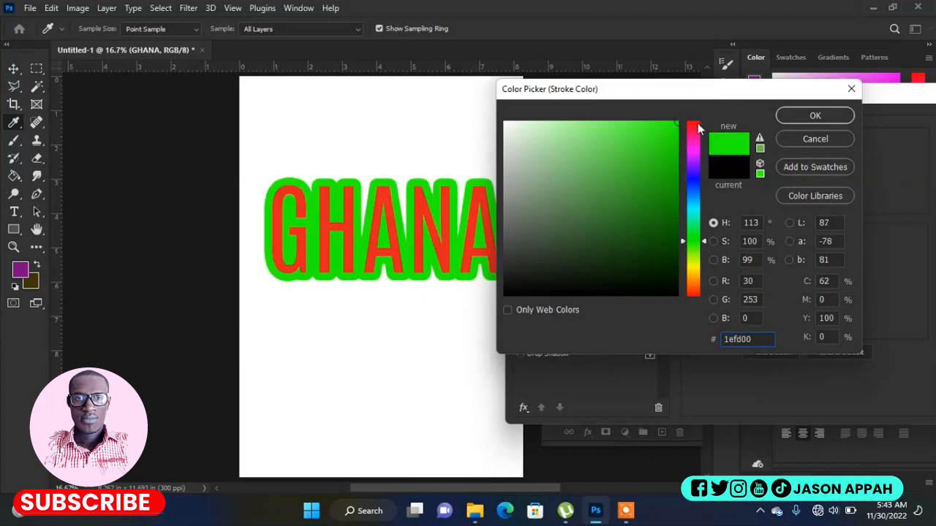
{"action": "left_click", "coordinate": [810, 117]}
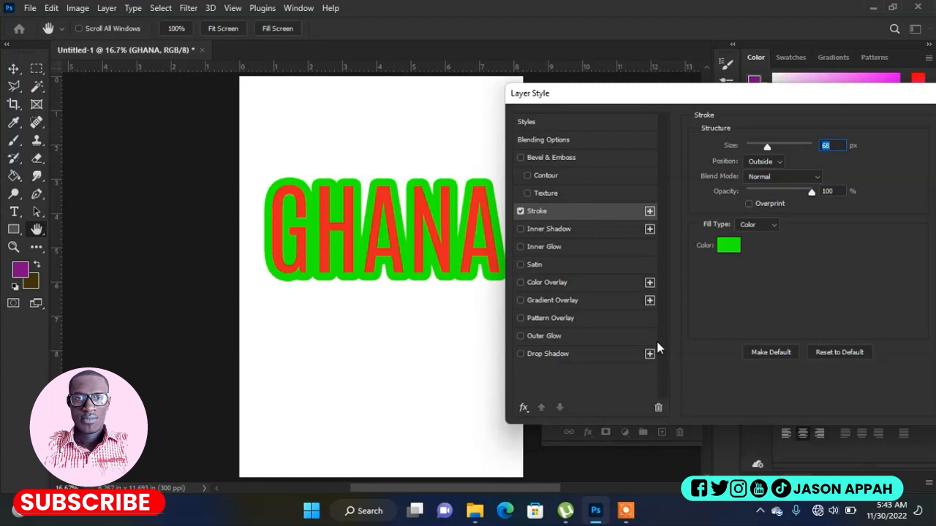
{"action": "left_click_drag", "start_coordinate": [767, 151], "coordinate": [757, 149]}
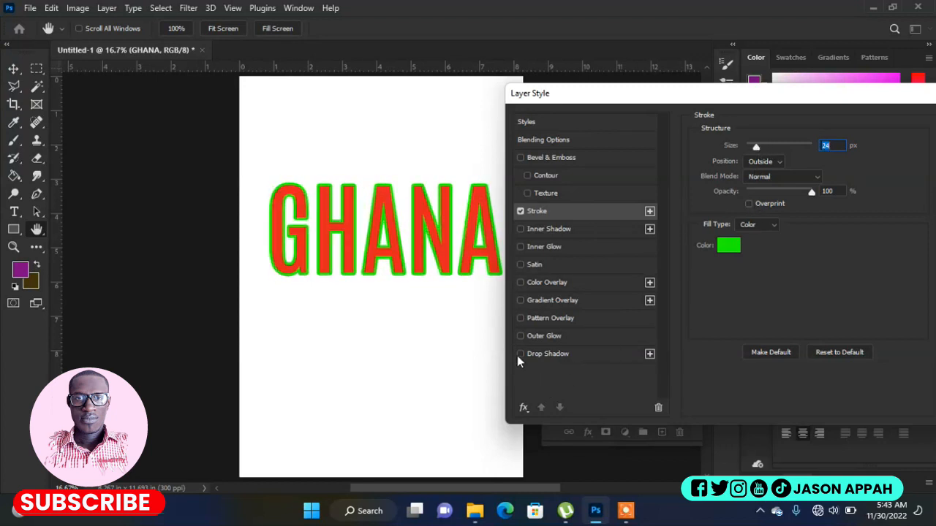
Step: Add a Drop Shadow to the GHANA text with distance 36 px, spread 53% and size 62 px
{"action": "left_click", "coordinate": [548, 353]}
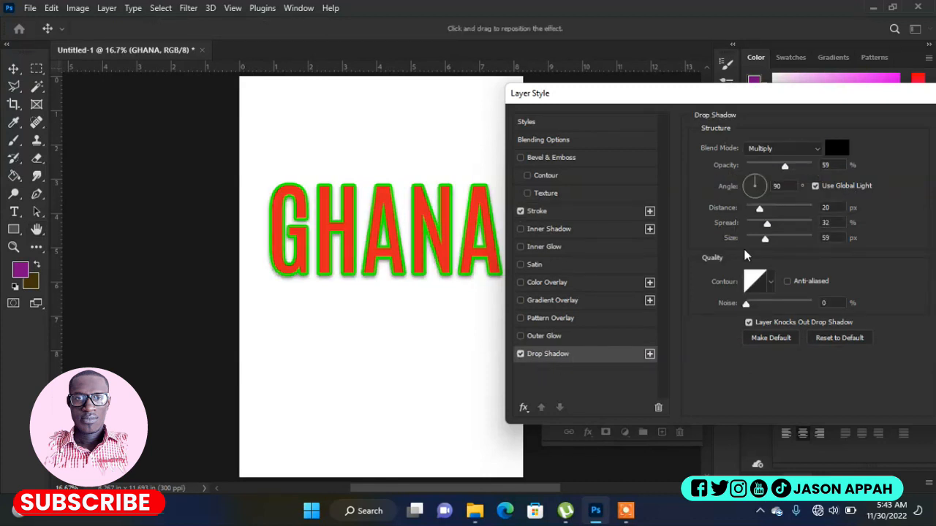
{"action": "left_click_drag", "start_coordinate": [759, 211], "coordinate": [766, 240]}
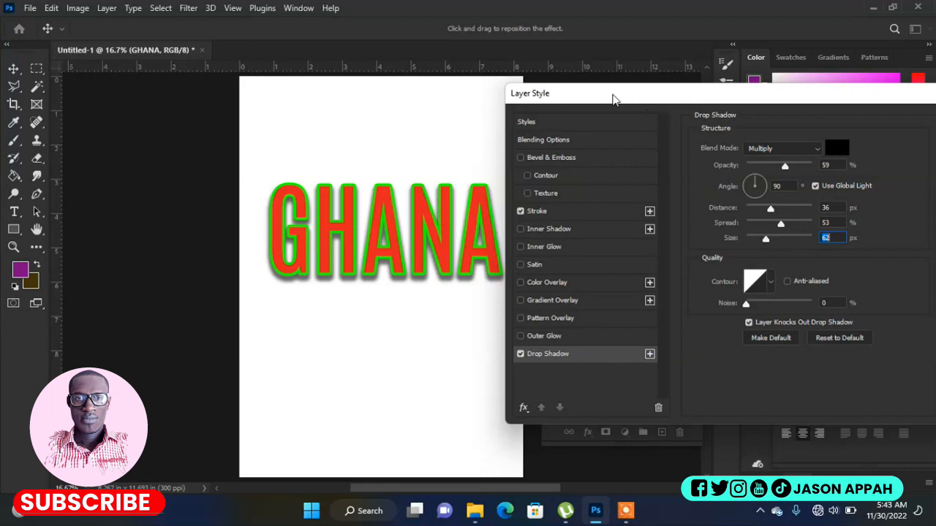
{"action": "left_click_drag", "start_coordinate": [613, 96], "coordinate": [647, 99]}
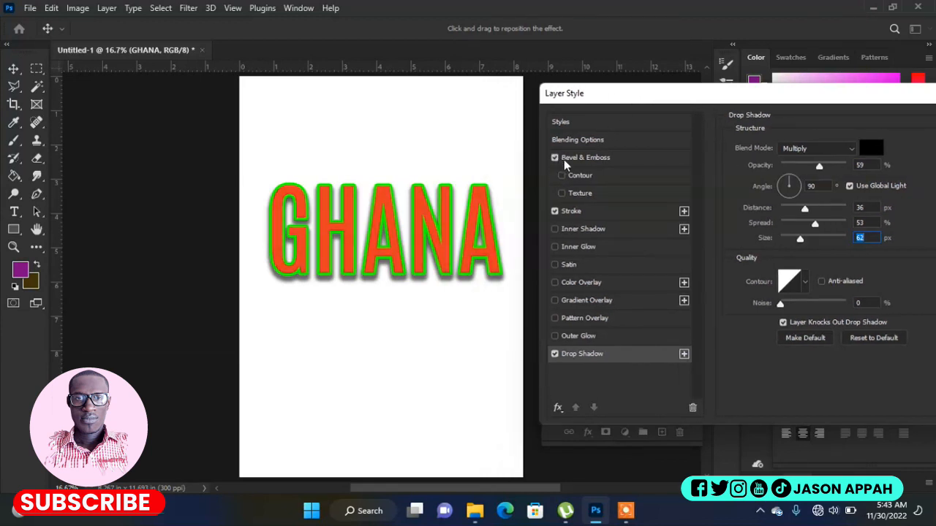
Step: Add a smooth Inner Bevel to the GHANA text with a strongly raised depth and 1 px size, and apply the layer styles
{"action": "left_click", "coordinate": [576, 159]}
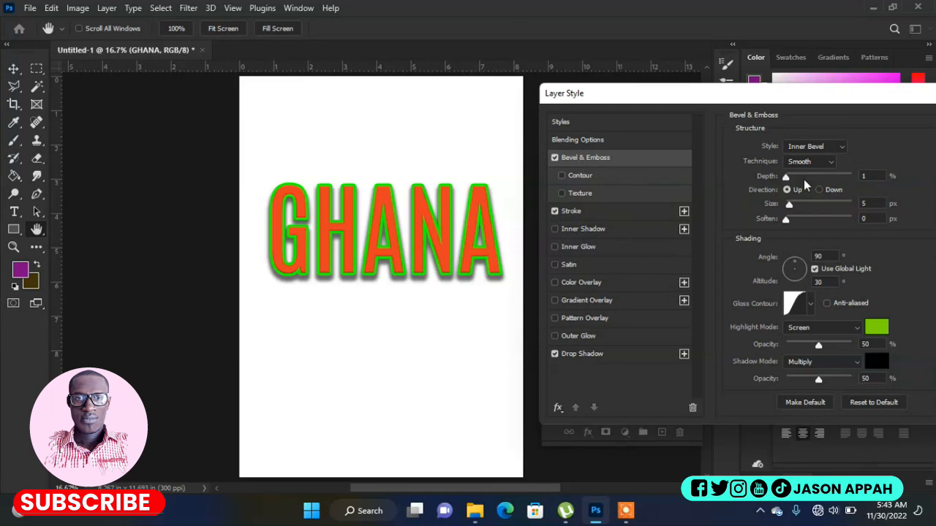
{"action": "left_click_drag", "start_coordinate": [788, 178], "coordinate": [787, 205]}
{"action": "left_click", "coordinate": [789, 206]}
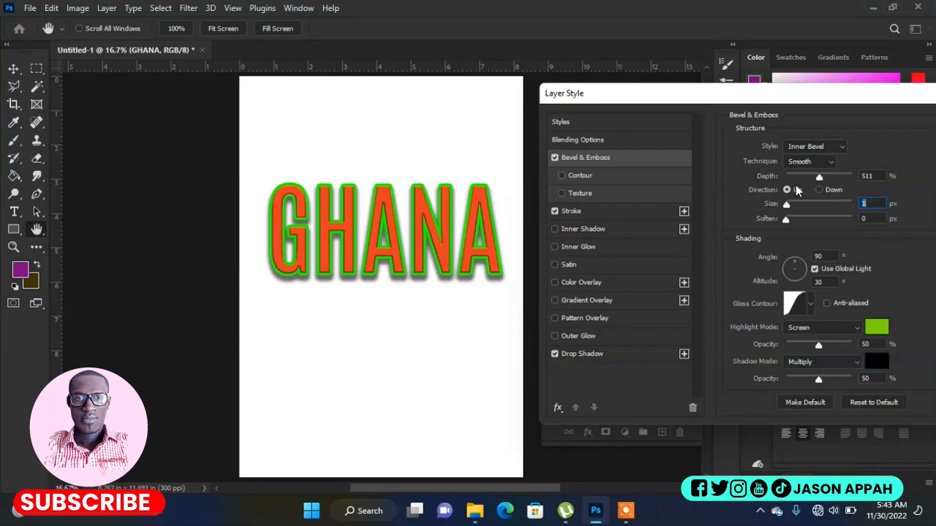
{"action": "mouse_move", "coordinate": [819, 179]}
{"action": "left_mouse_down"}
{"action": "mouse_move", "coordinate": [805, 182]}
{"action": "mouse_move", "coordinate": [815, 183]}
{"action": "left_mouse_up"}
{"action": "left_click_drag", "start_coordinate": [806, 100], "coordinate": [638, 106]}
{"action": "left_click", "coordinate": [863, 131]}
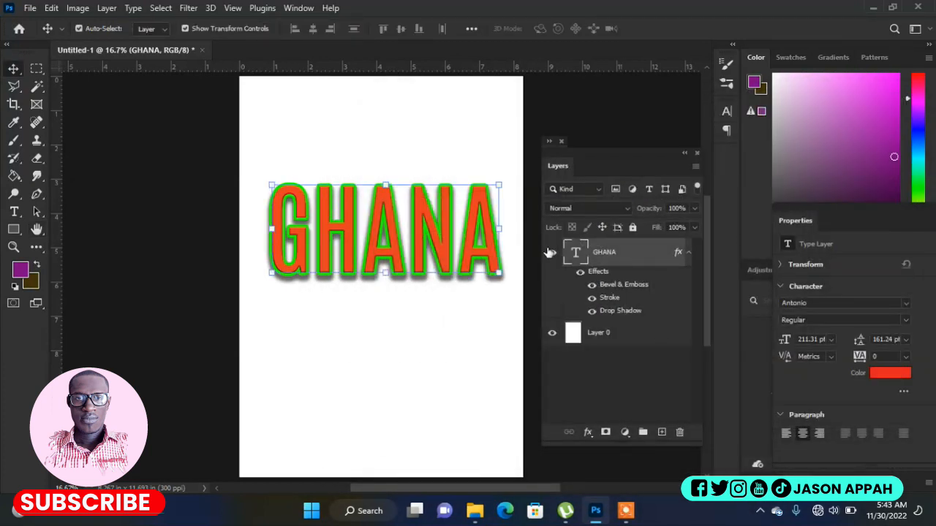
Step: Duplicate the GHANA text layer and arrange the original near the top of the page with the copy directly beneath it
{"action": "left_click_drag", "start_coordinate": [474, 255], "coordinate": [470, 280]}
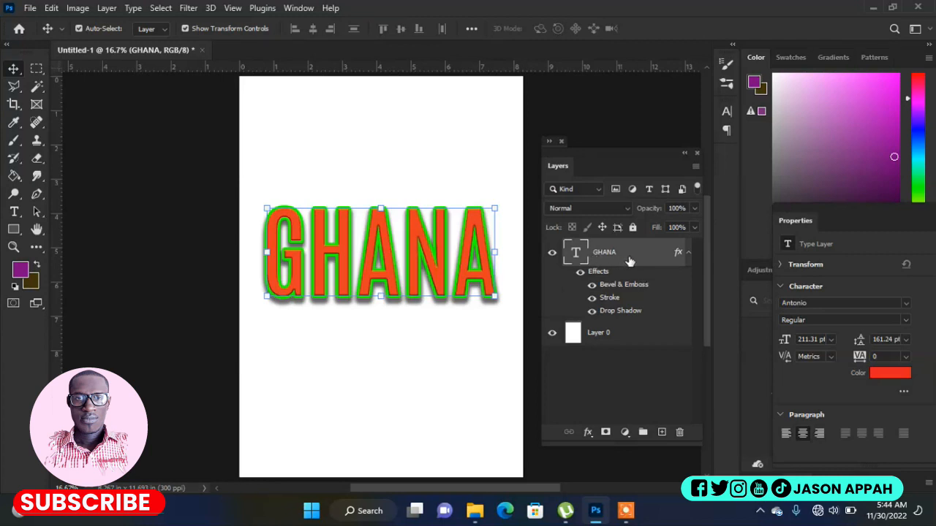
{"action": "left_click_drag", "start_coordinate": [632, 262], "coordinate": [662, 433]}
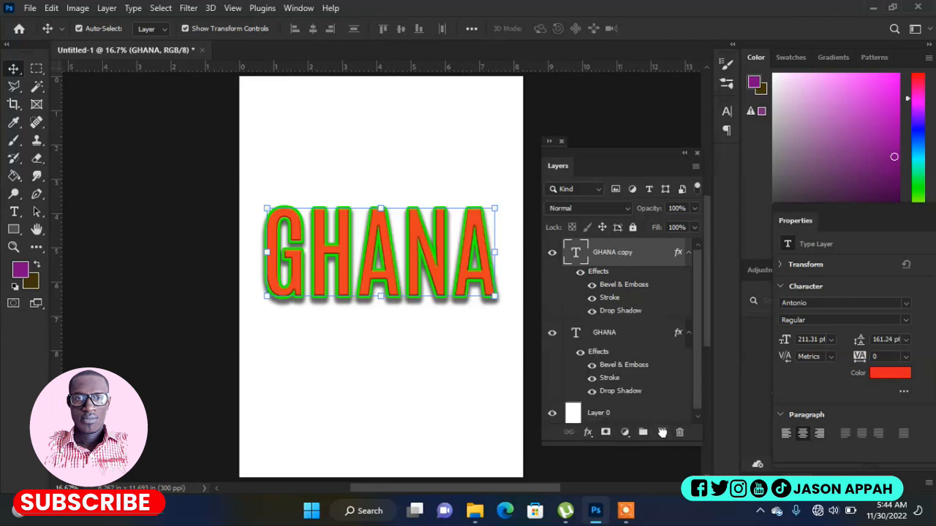
{"action": "left_click_drag", "start_coordinate": [425, 250], "coordinate": [437, 371]}
{"action": "left_click_drag", "start_coordinate": [439, 245], "coordinate": [440, 187]}
{"action": "left_click_drag", "start_coordinate": [435, 373], "coordinate": [439, 315]}
{"action": "left_click_drag", "start_coordinate": [435, 210], "coordinate": [435, 177]}
{"action": "left_click_drag", "start_coordinate": [424, 329], "coordinate": [424, 284]}
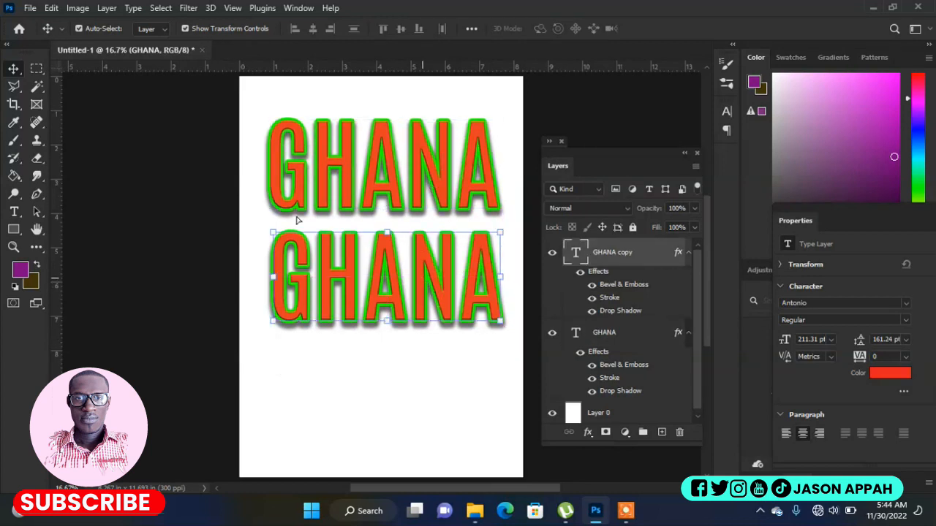
Step: Add a new text line reading jASOO below the second GHANA text
{"action": "left_click", "coordinate": [15, 213]}
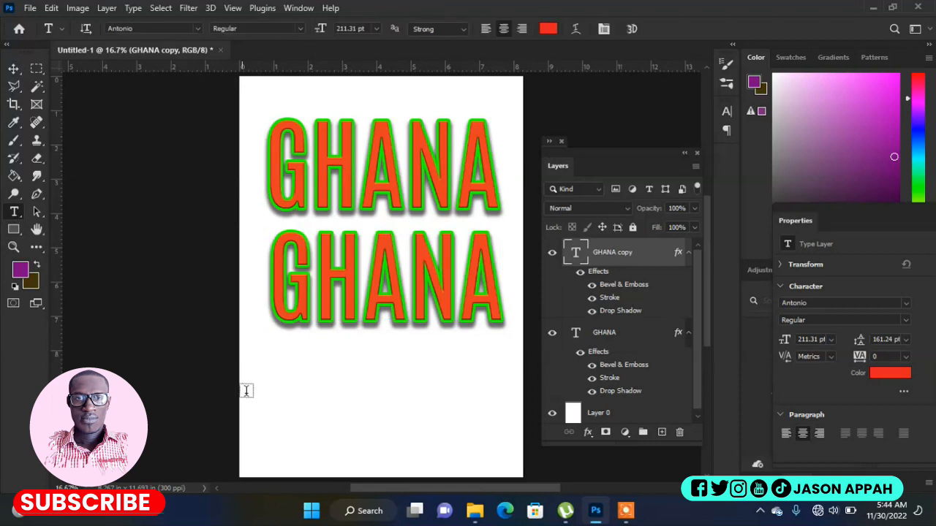
{"action": "left_click", "coordinate": [302, 370]}
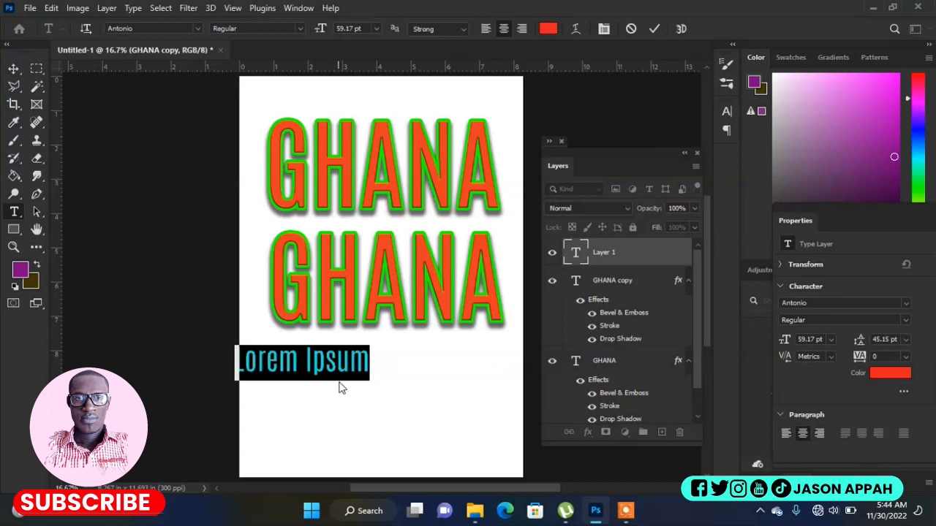
{"action": "type", "text": "jASOO"}
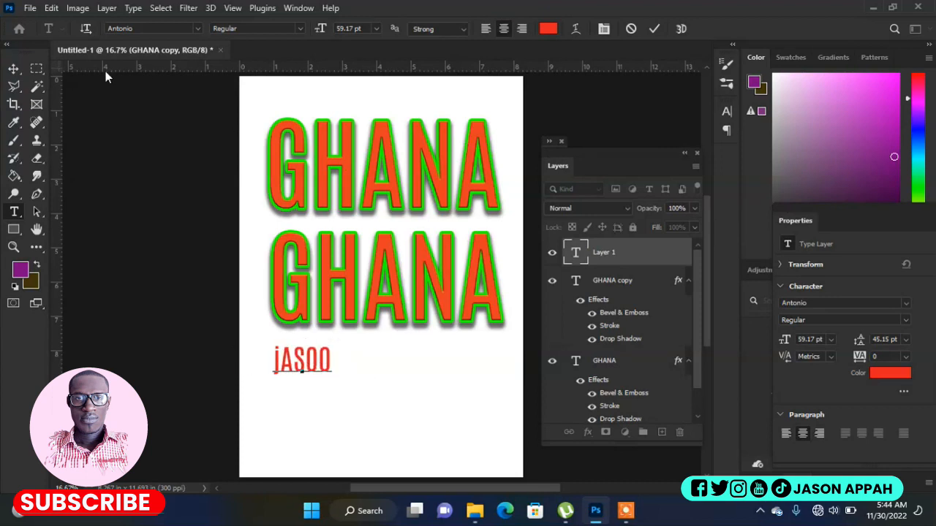
{"action": "left_click", "coordinate": [13, 68]}
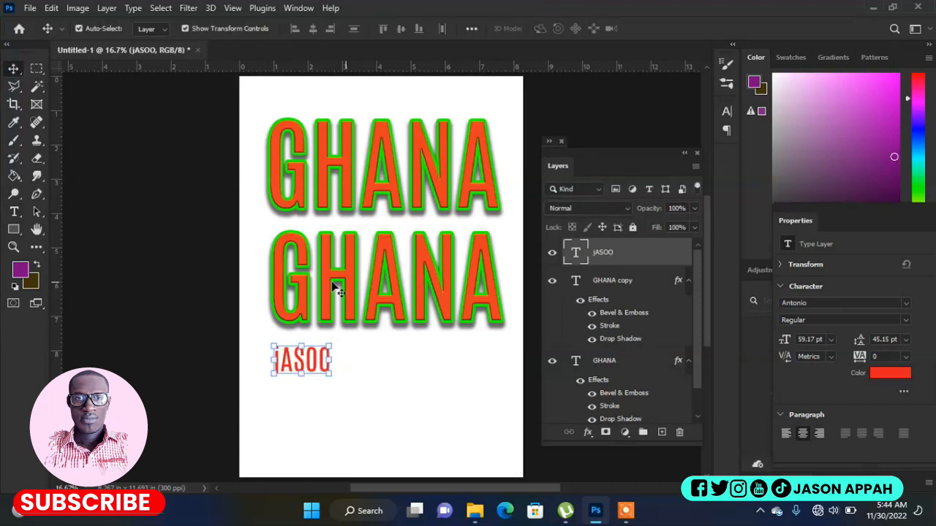
Step: Enlarge the jASOO text to about 123.5 pt and place it beneath the second GHANA text
{"action": "left_click_drag", "start_coordinate": [329, 347], "coordinate": [389, 309]}
{"action": "left_click_drag", "start_coordinate": [358, 343], "coordinate": [378, 376]}
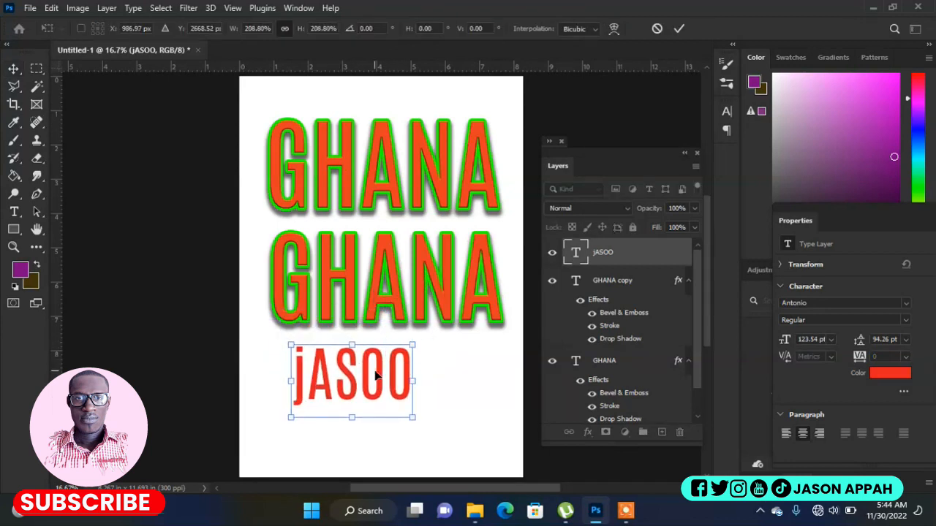
{"action": "left_click", "coordinate": [679, 29]}
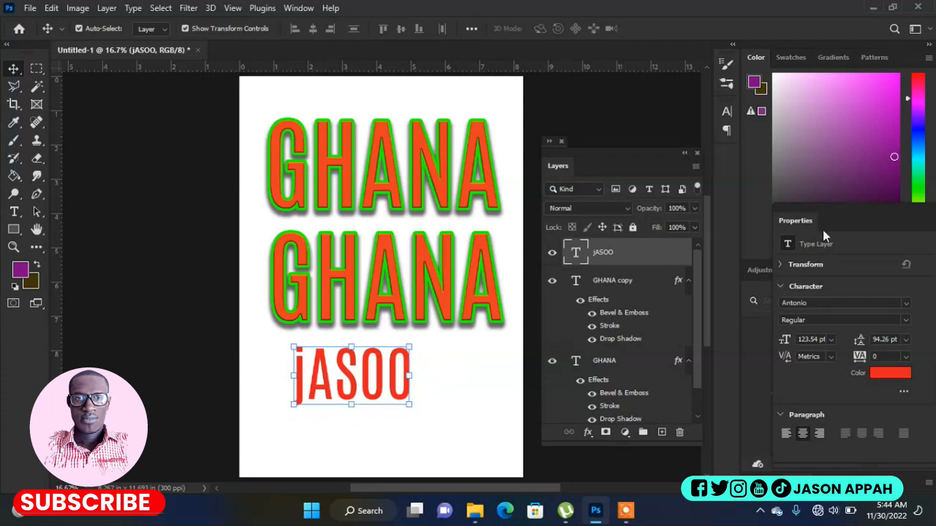
Step: Move the jASOO text slightly down and change its font to Poppins
{"action": "left_click_drag", "start_coordinate": [841, 212], "coordinate": [613, 103]}
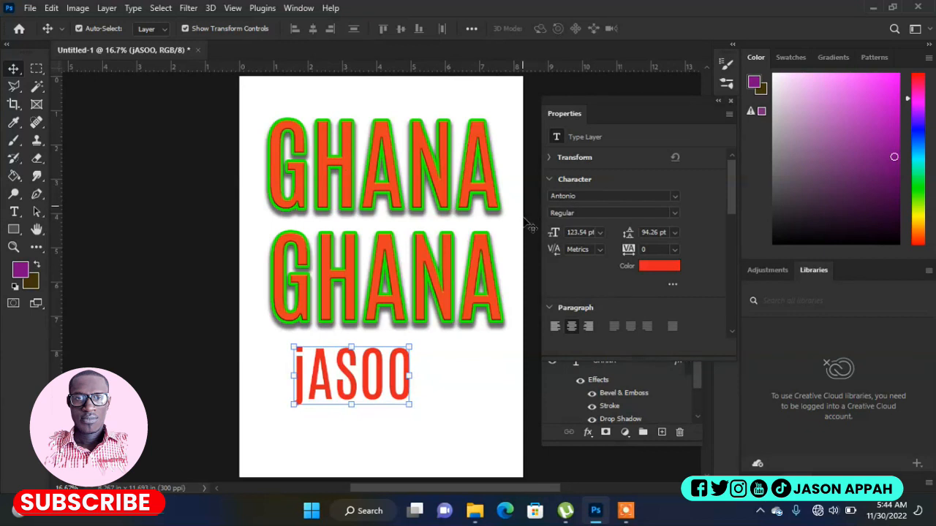
{"action": "left_click_drag", "start_coordinate": [379, 373], "coordinate": [382, 386]}
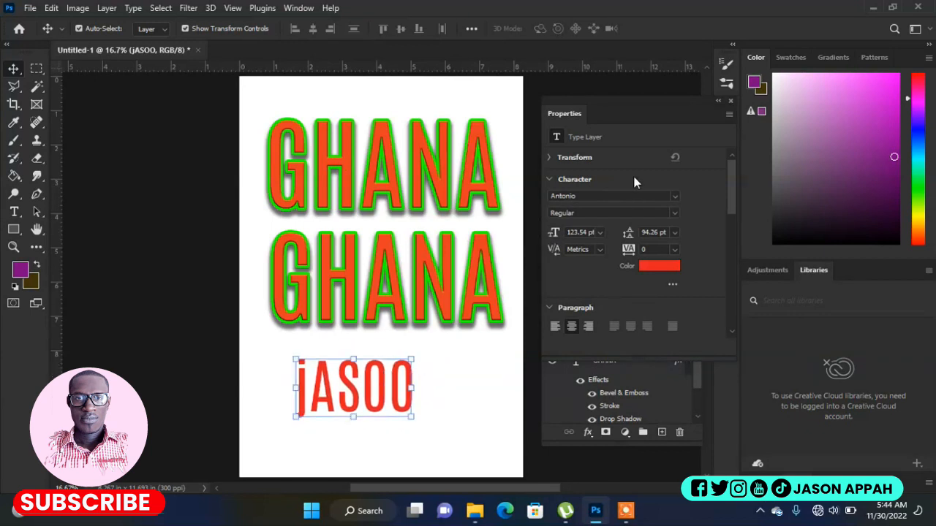
{"action": "left_click", "coordinate": [674, 194]}
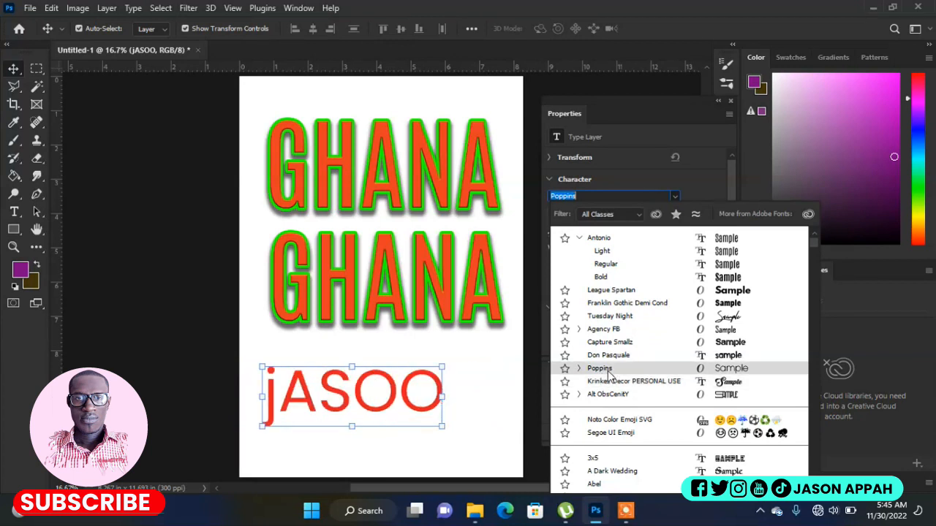
{"action": "left_click", "coordinate": [608, 369]}
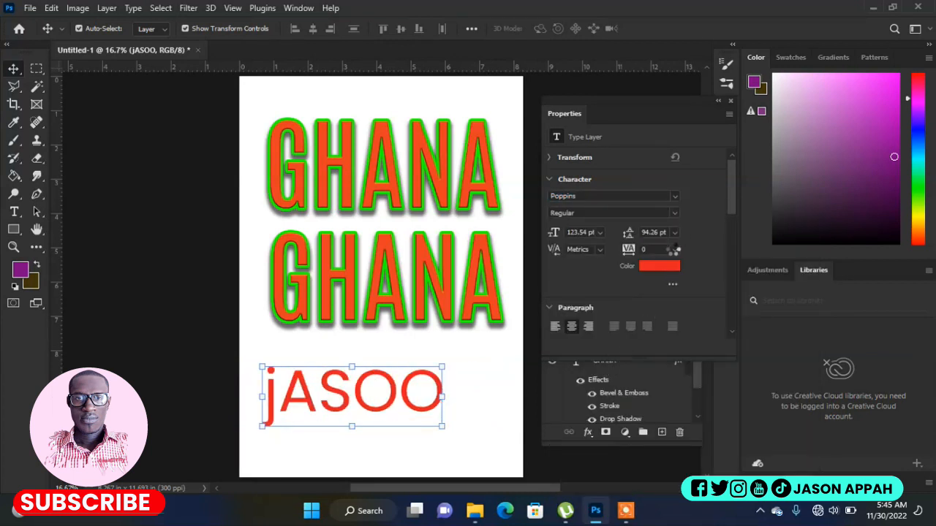
Step: Set the jASOO text colour to mint green, 9ae9c8, and enlarge the text to about 142.5 pt
{"action": "left_click", "coordinate": [658, 267]}
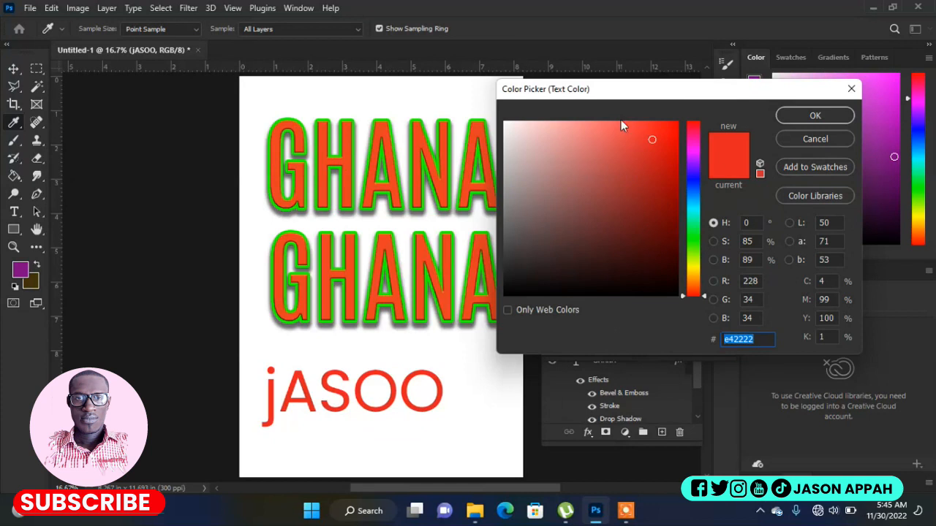
{"action": "left_click", "coordinate": [624, 145]}
{"action": "left_click", "coordinate": [694, 221]}
{"action": "left_click_drag", "start_coordinate": [674, 128], "coordinate": [672, 101]}
{"action": "left_click", "coordinate": [563, 136]}
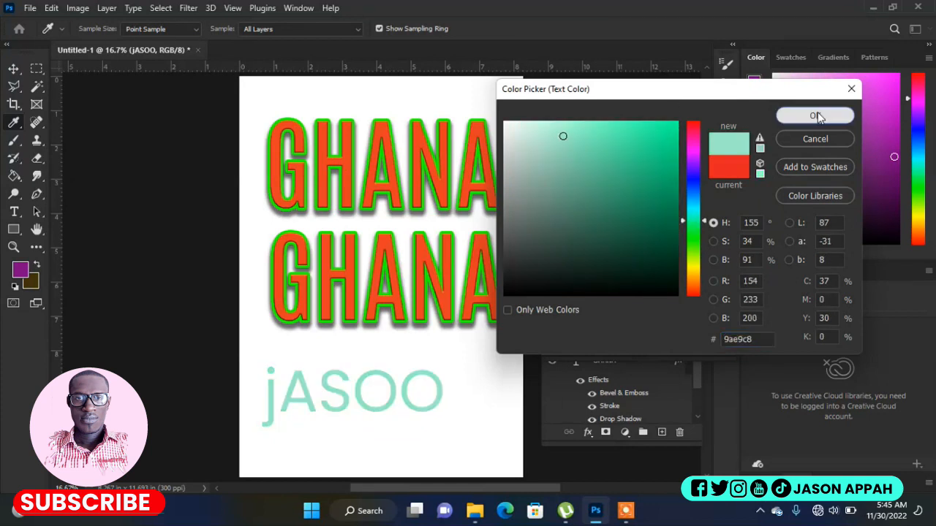
{"action": "left_click", "coordinate": [814, 115]}
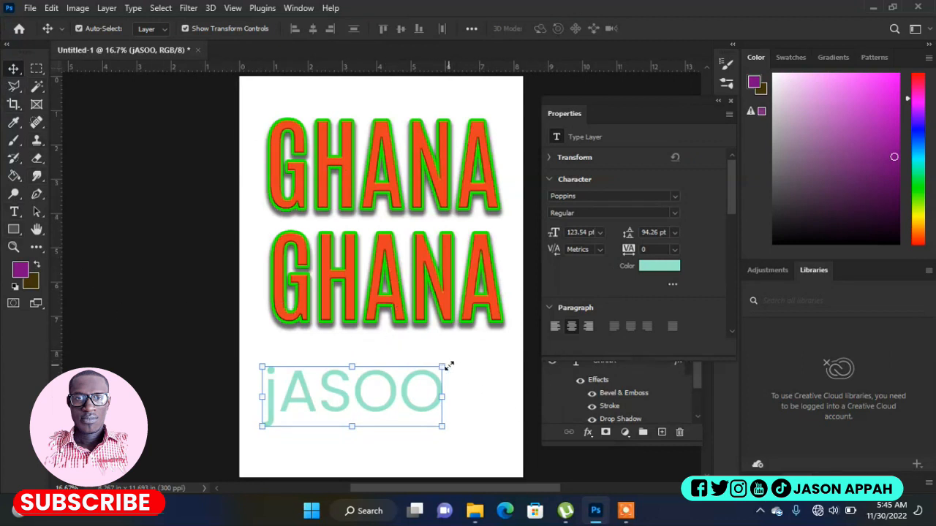
{"action": "left_click_drag", "start_coordinate": [446, 366], "coordinate": [473, 348]}
{"action": "left_click", "coordinate": [678, 29]}
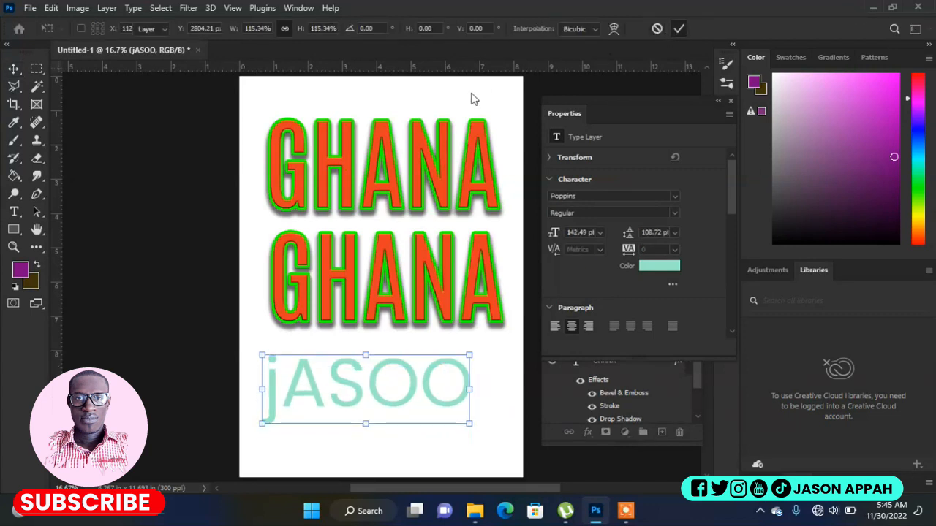